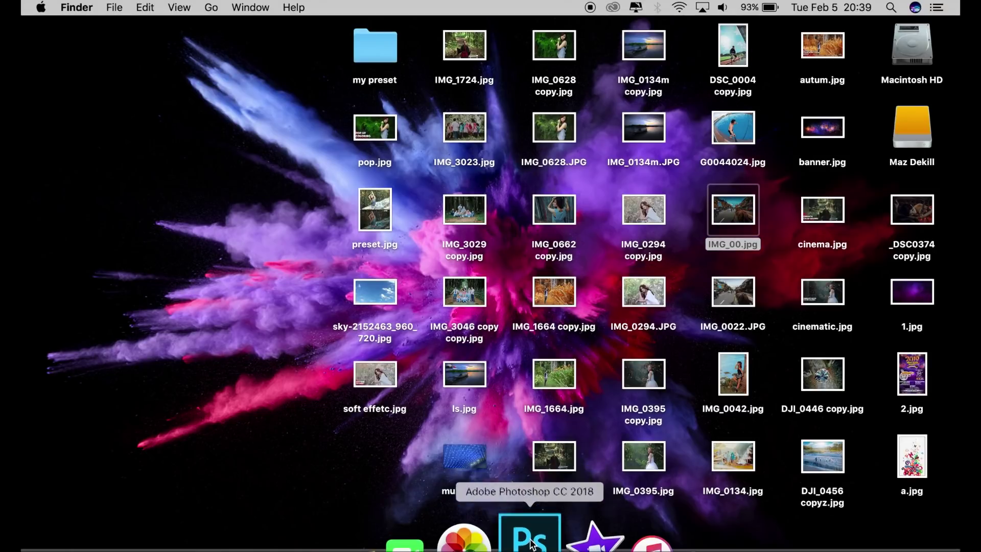
Launch Photoshop CC 2018 from the Dock icon.
left_click(531, 543)
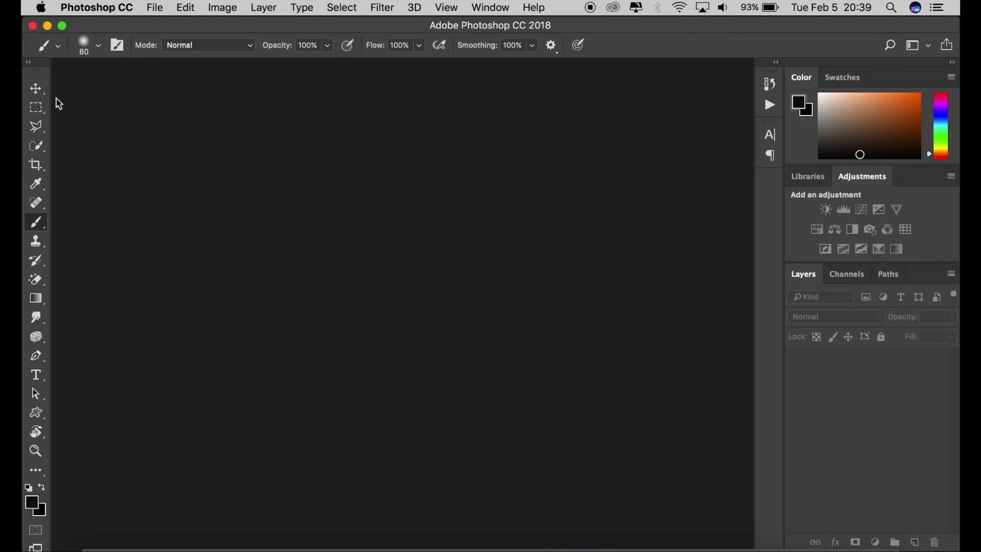
Open IMG_0022.JPG from the Desktop and make a Background copy layer.
left_click(36, 89)
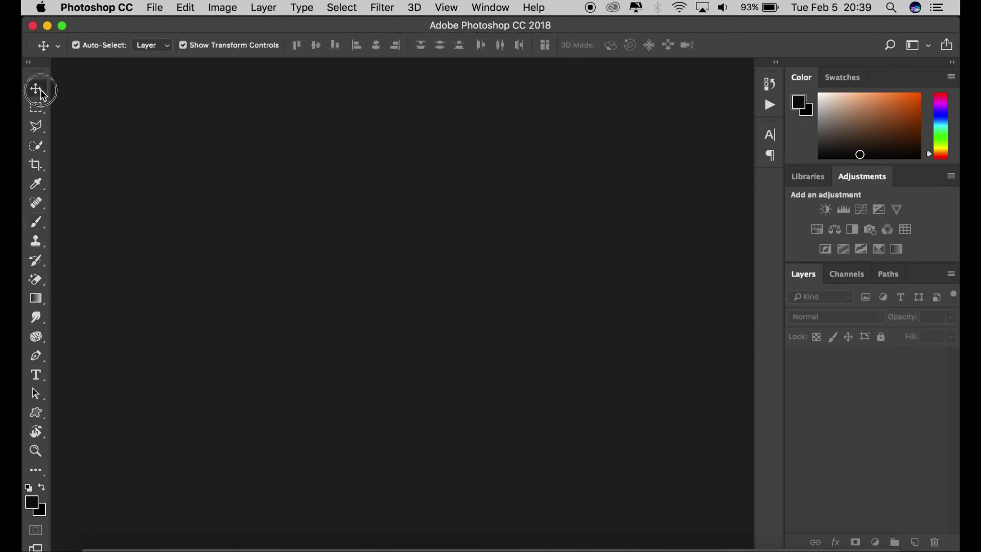
left_click(153, 8)
left_click(159, 37)
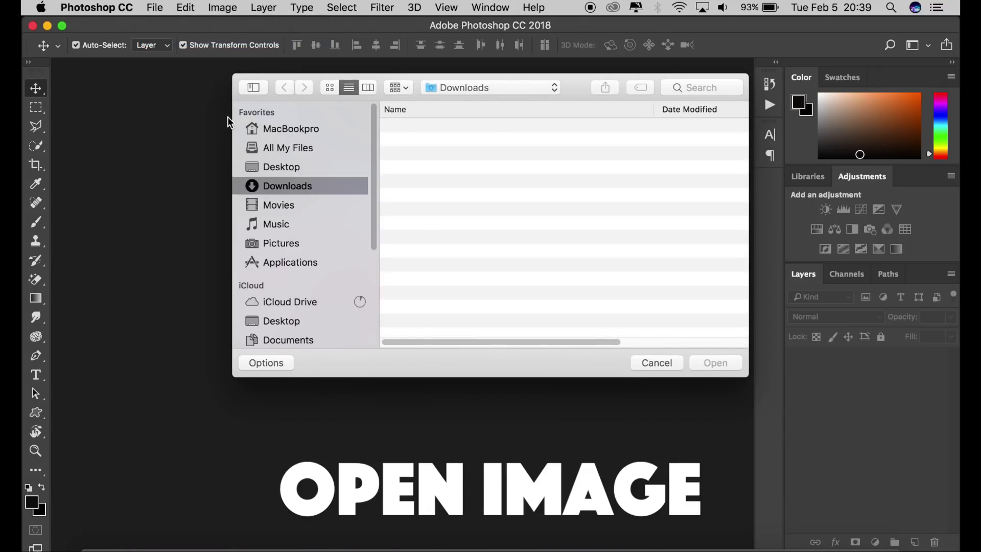
left_click(297, 167)
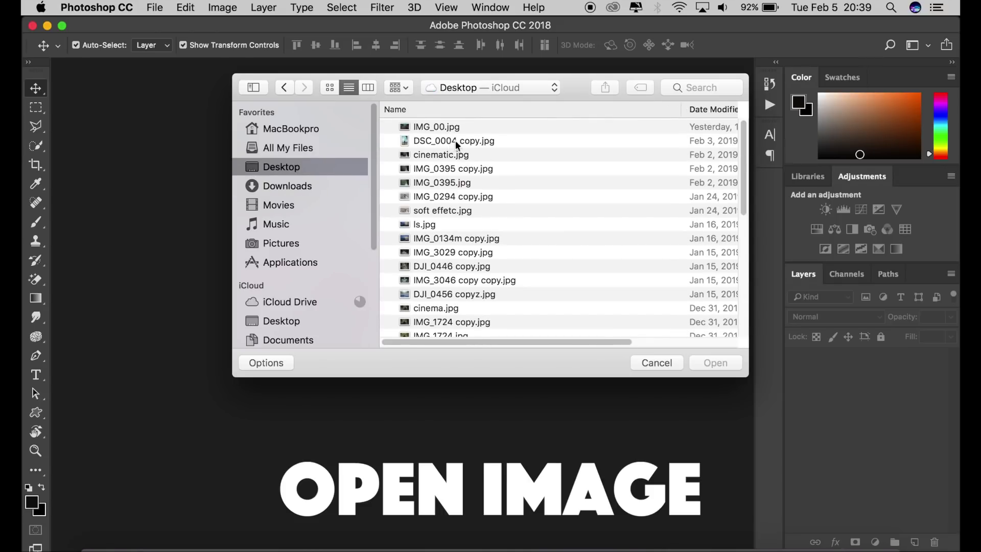
left_click_drag(738, 136, 734, 289)
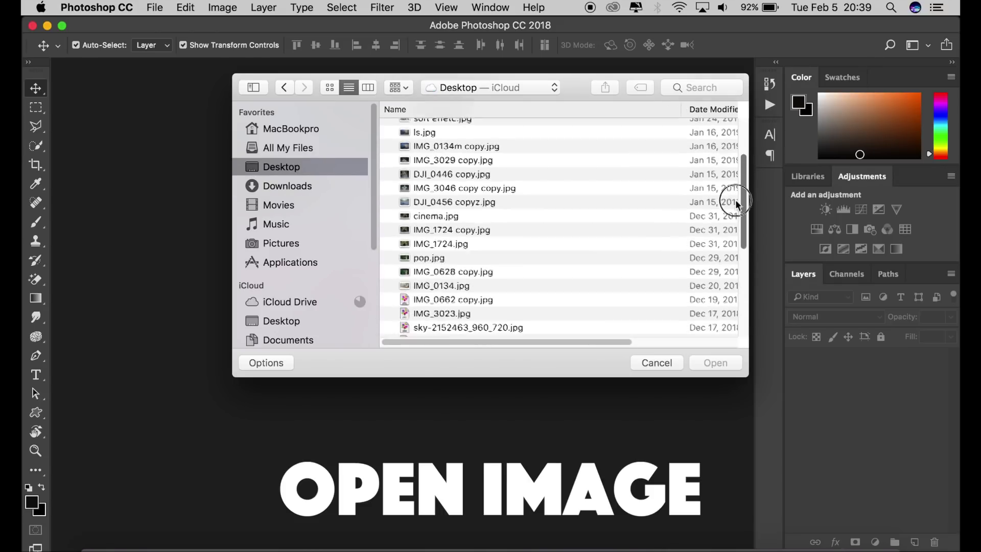
left_click(508, 303)
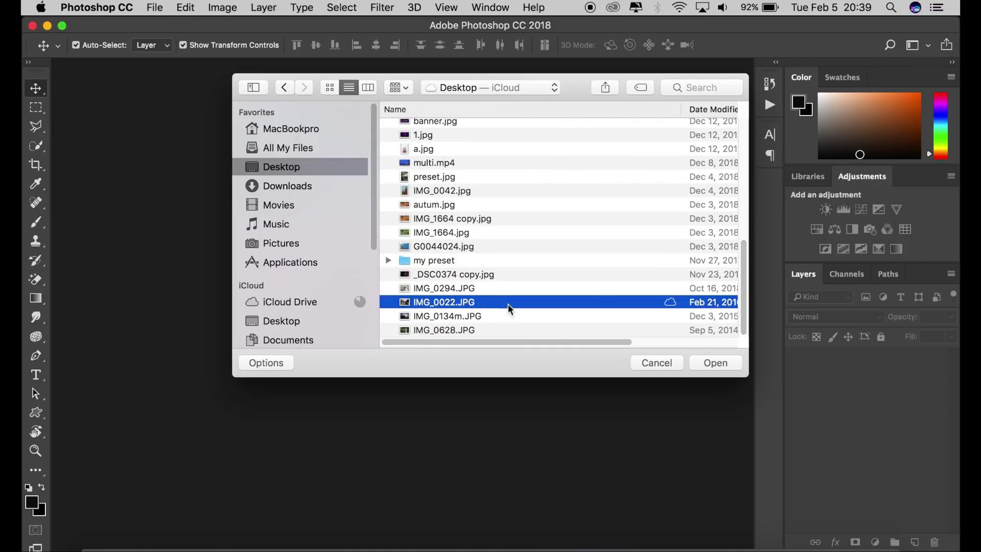
left_click(714, 362)
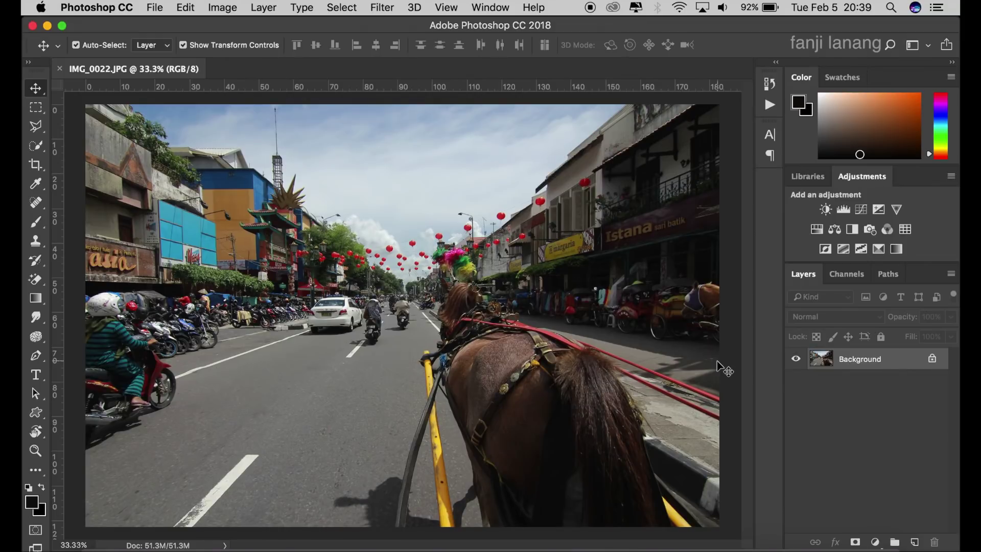
left_click_drag(879, 364, 916, 542)
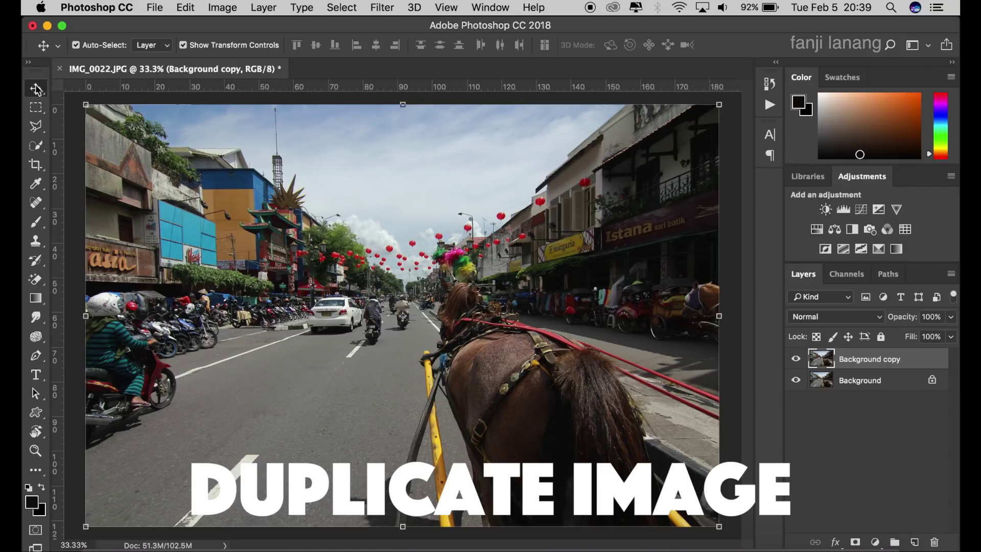
Open the Camera Raw Filter on the Background copy at its Camera Calibration panel.
left_click(377, 8)
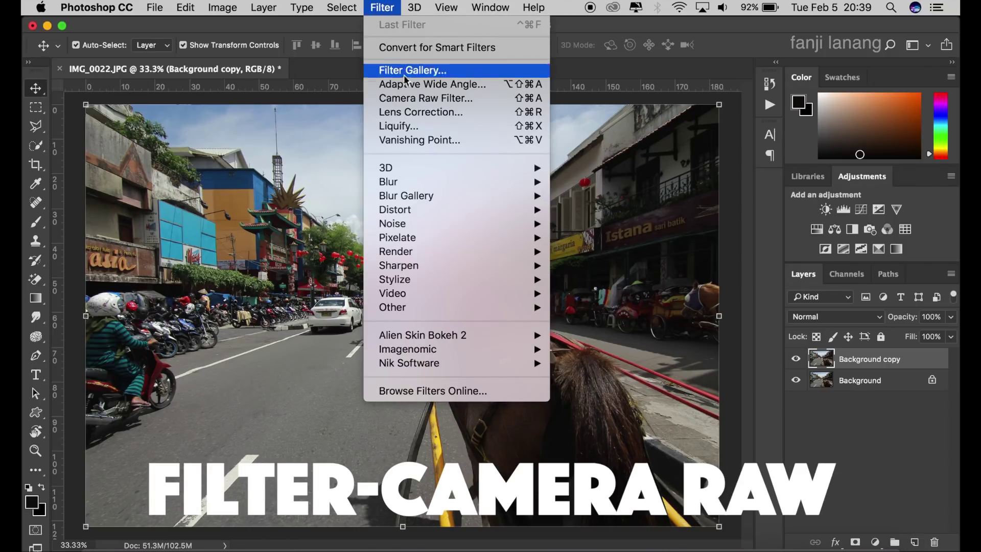
left_click(409, 97)
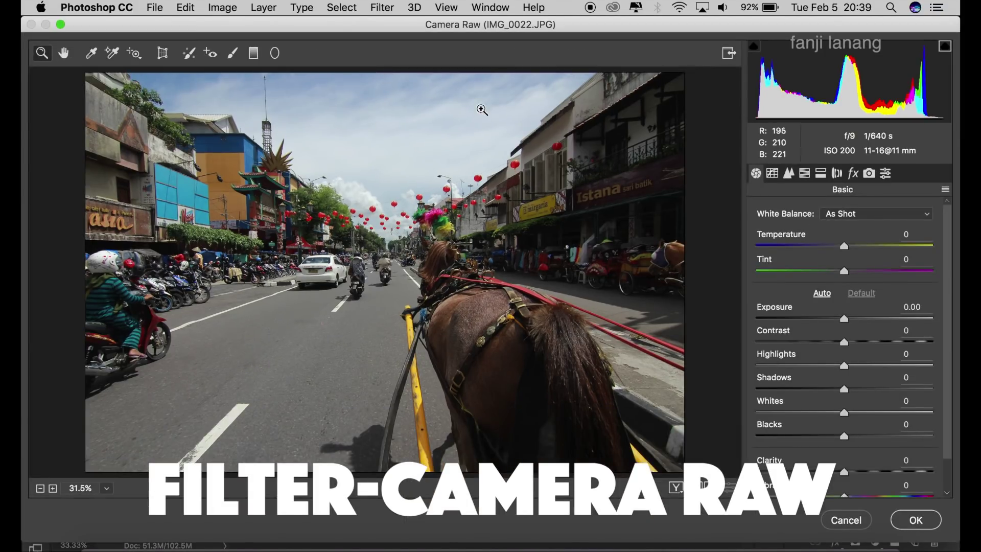
left_click(870, 175)
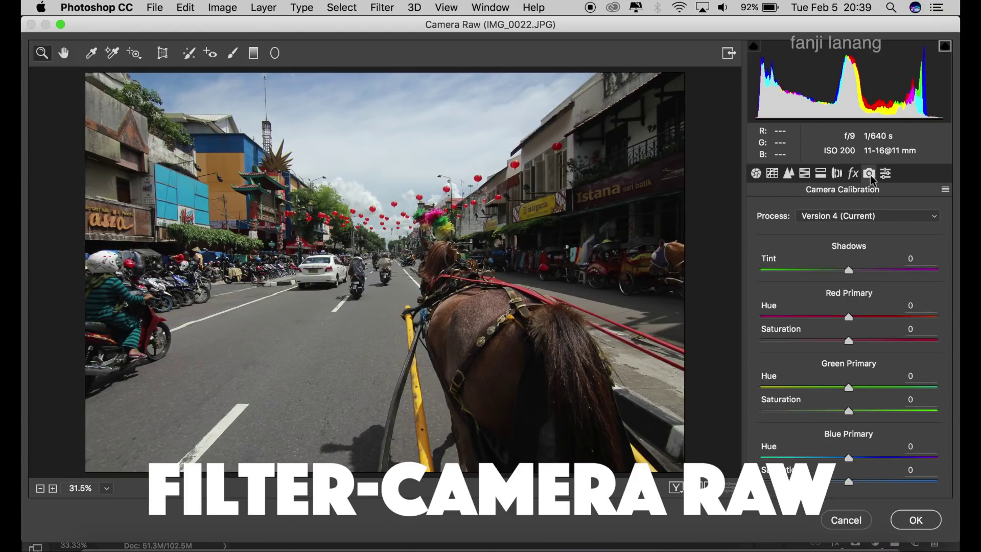
left_click(756, 172)
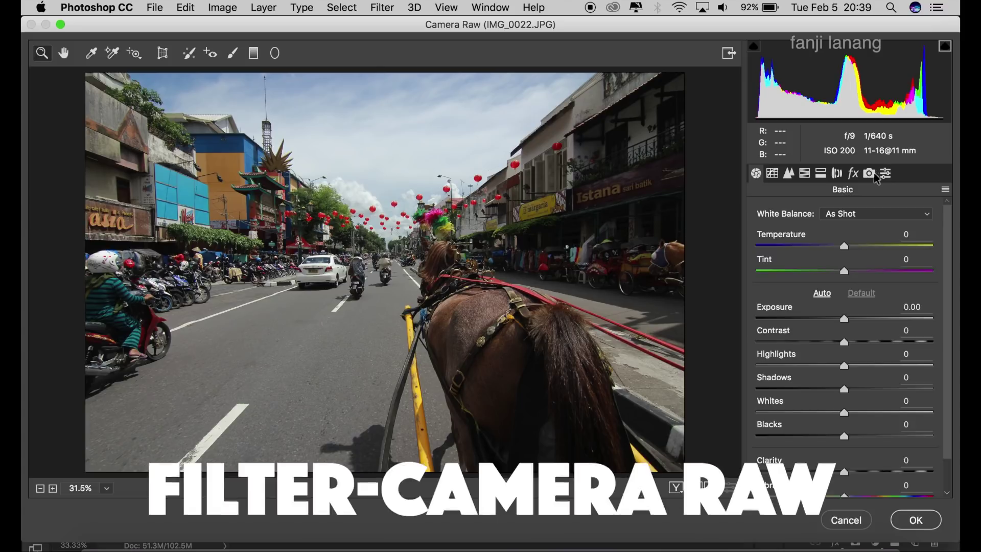
left_click(872, 174)
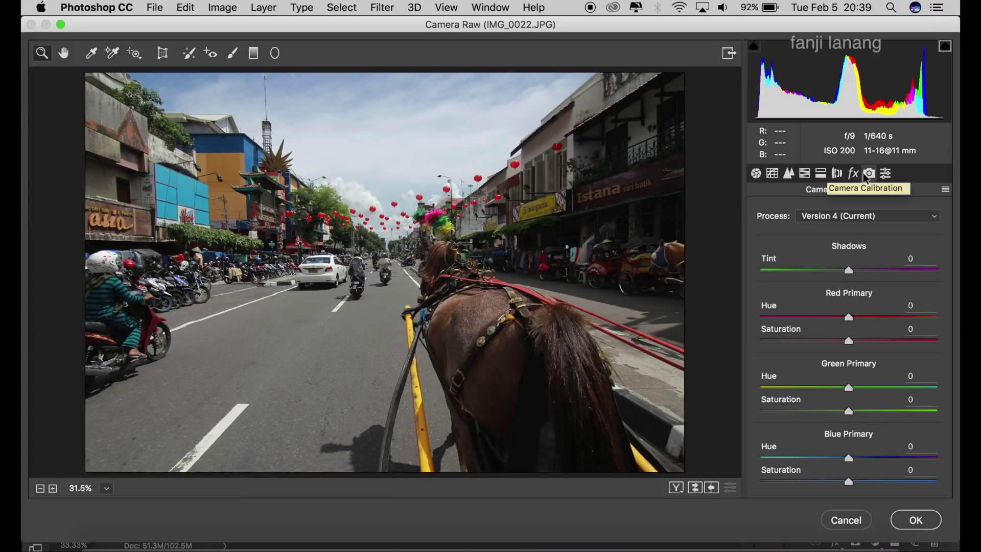
Set Red Hue +35, Red Saturation +70, Green Hue +100, Blue Hue -35, Blue Saturation 45.
left_click(919, 306)
type("35")
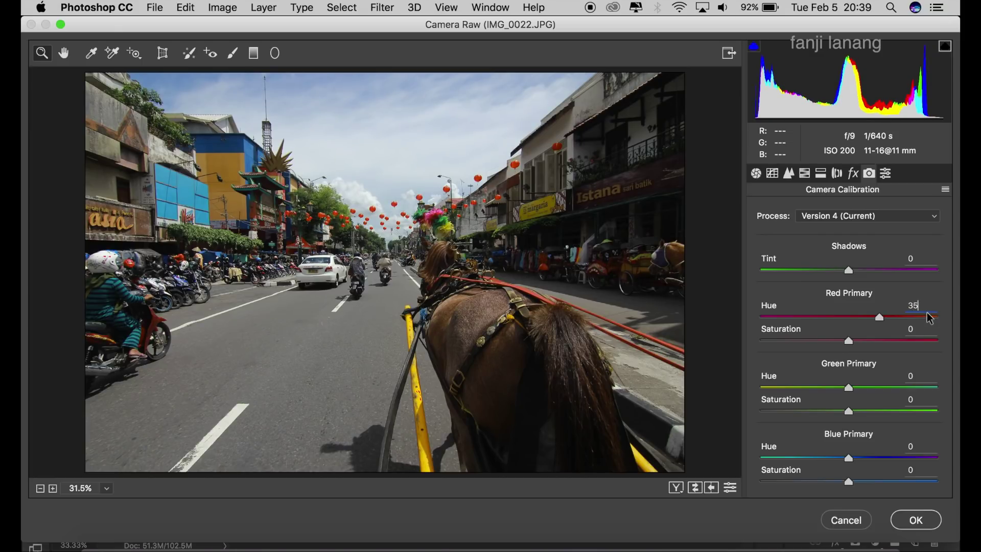
left_click(914, 328)
type("70")
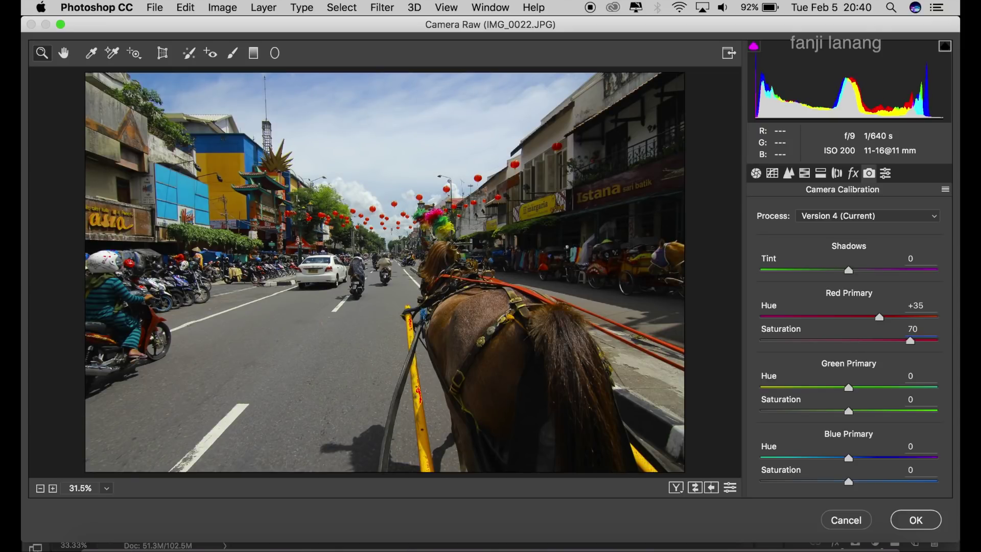
left_click_drag(859, 387, 958, 404)
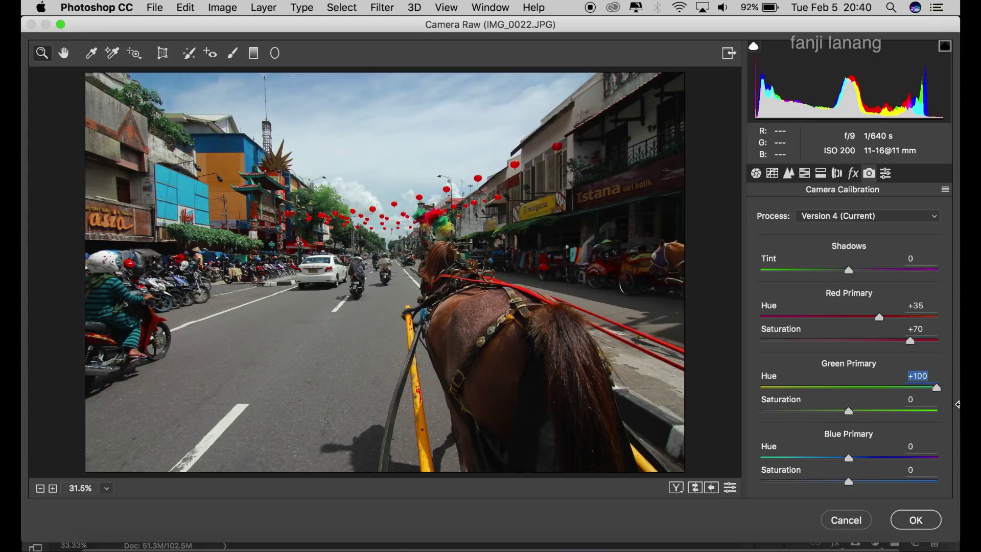
left_click(918, 446)
type("-3")
type("5")
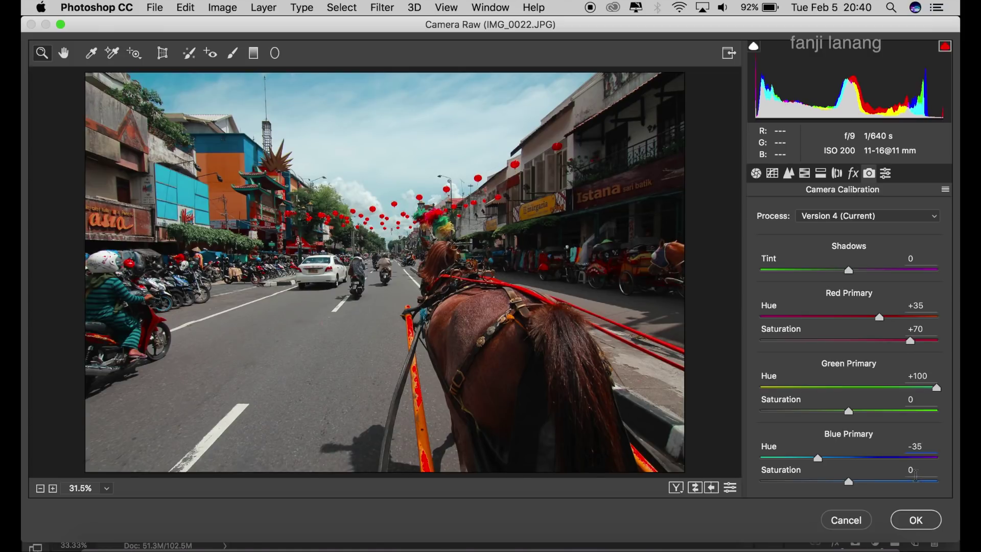
left_click(918, 471)
type("45")
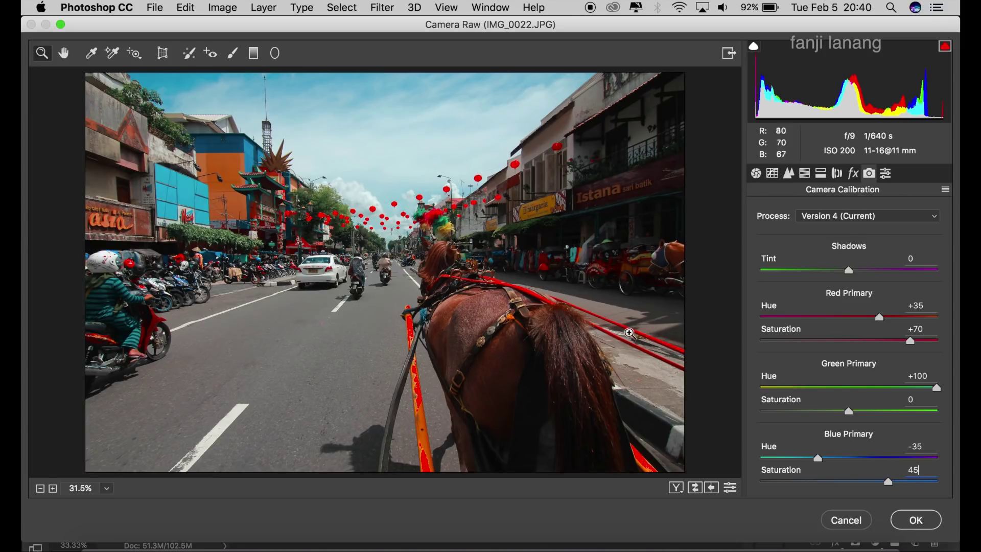
In the Basic panel, drop Highlights and Whites to -100 and raise Shadows to +100.
left_click(761, 174)
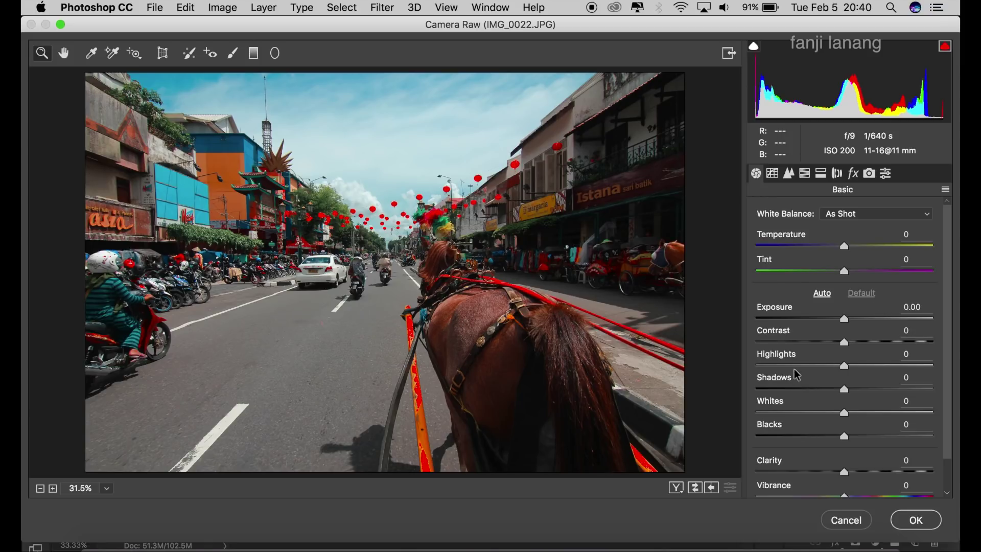
left_click_drag(801, 355, 772, 354)
left_click_drag(794, 402, 765, 401)
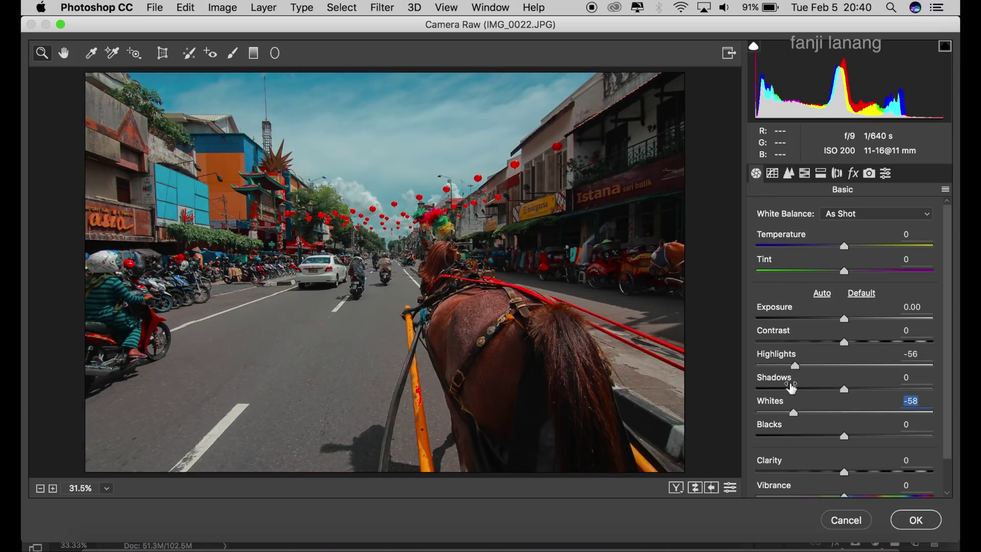
left_click_drag(795, 366, 642, 376)
left_click_drag(778, 415, 729, 407)
left_click_drag(844, 389, 958, 398)
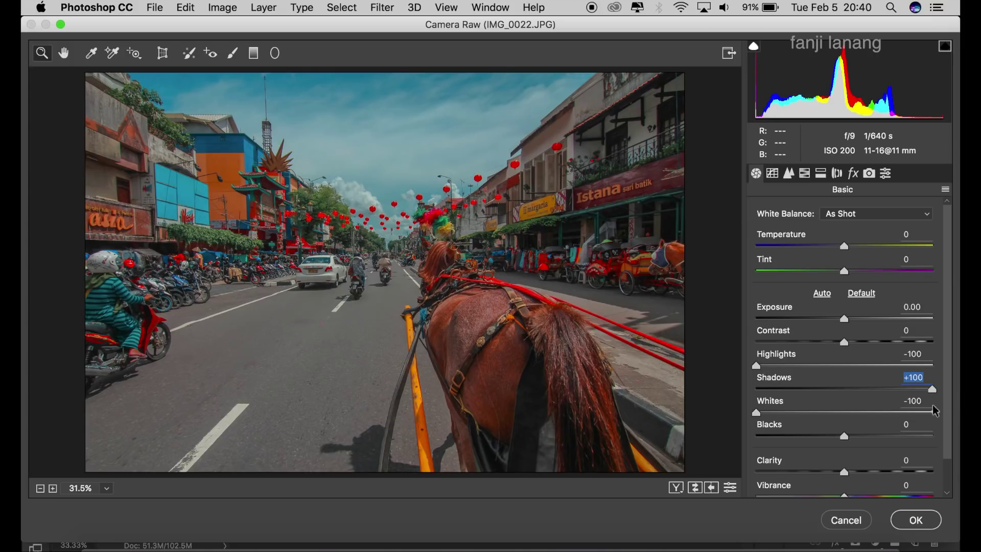
Set Blacks to -30, Vibrance to +60 and Saturation to -30.
left_click(919, 425)
type("-3")
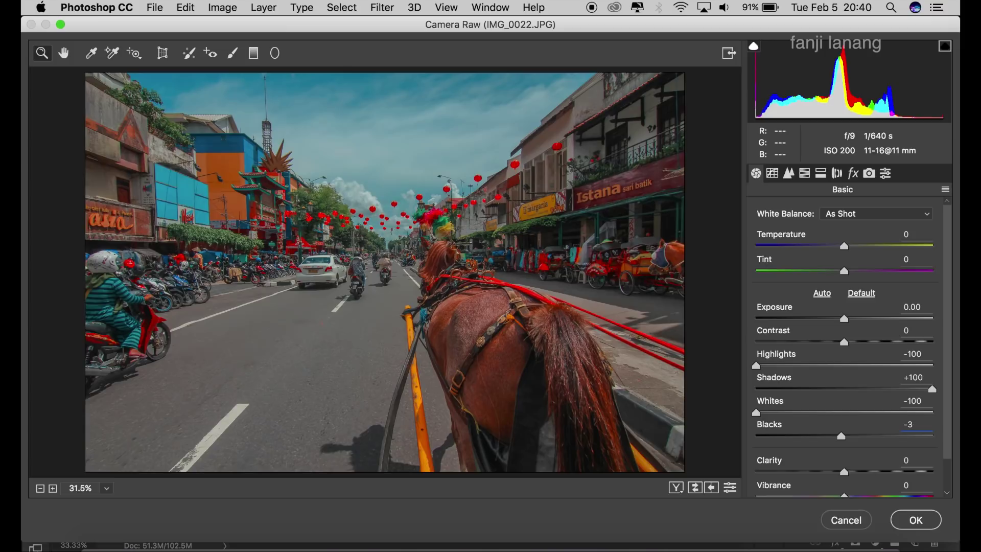
type("0")
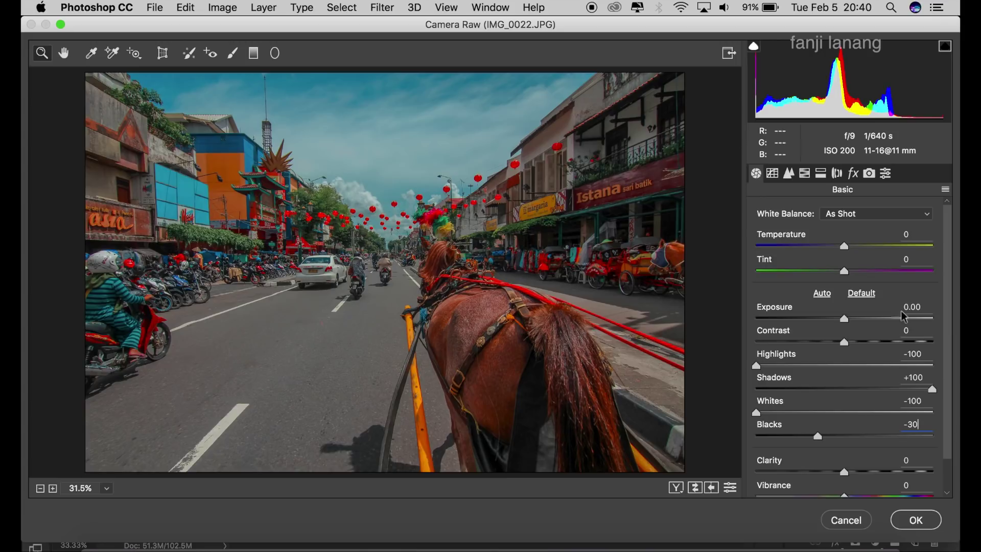
scroll(946, 288, "down", 2)
left_click(909, 449)
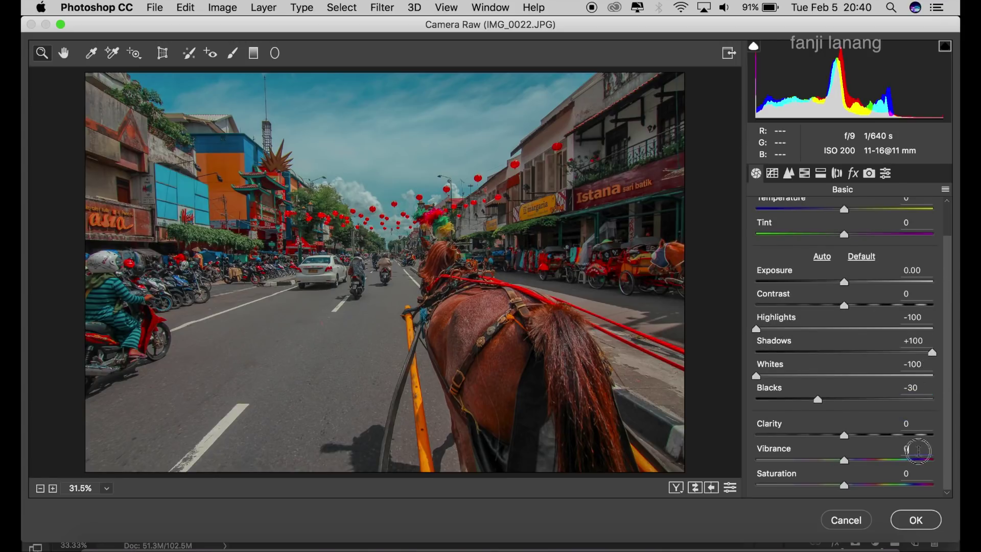
type("60")
key("Return")
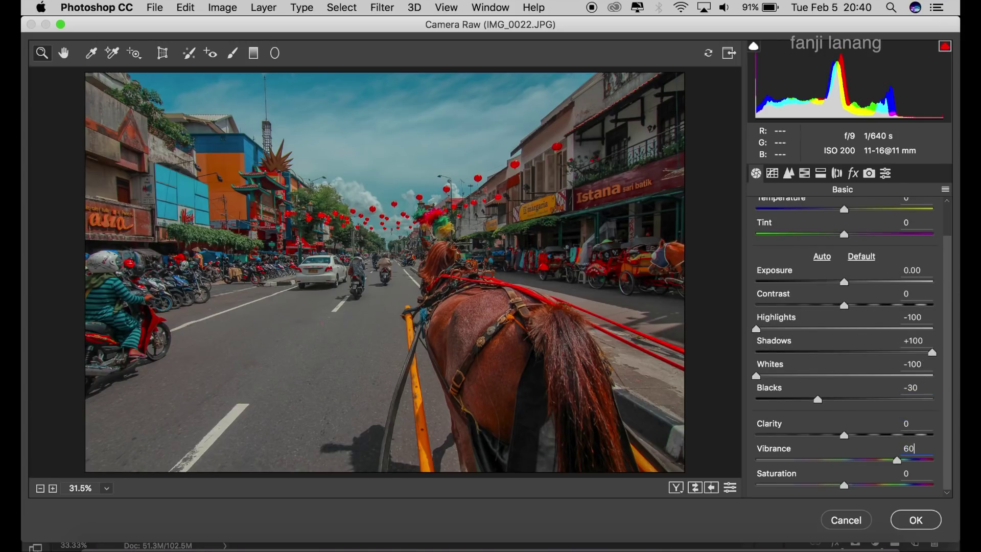
left_click(909, 473)
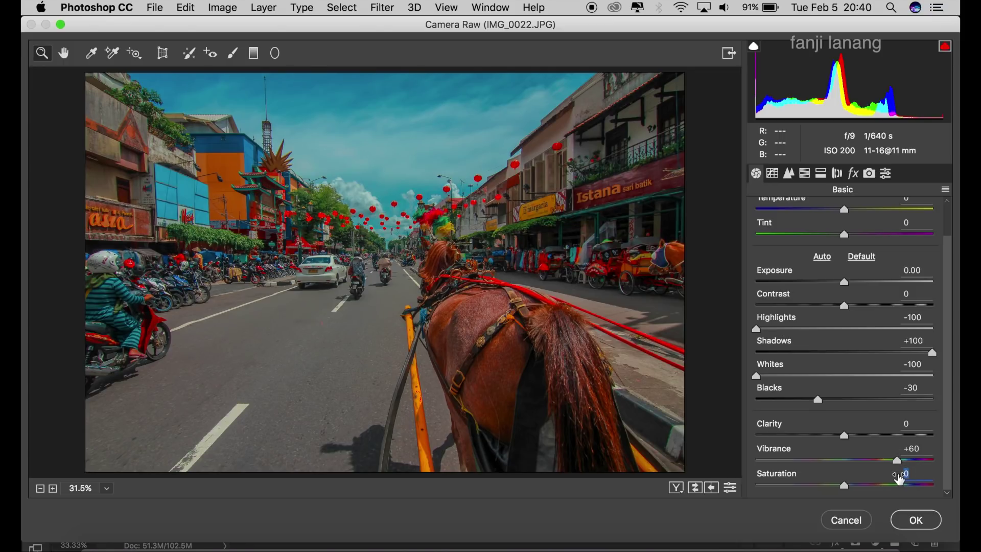
type("-30")
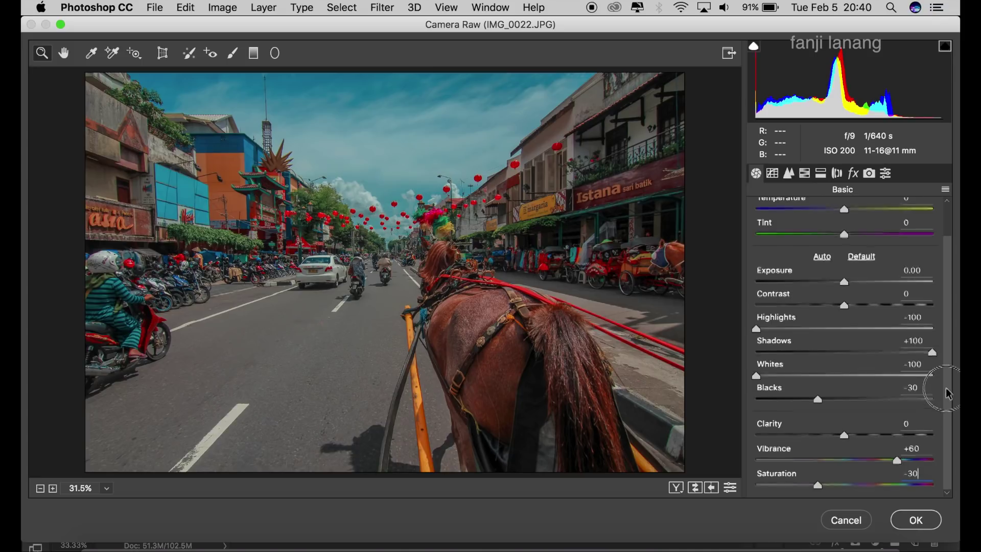
scroll(944, 368, "up", 3)
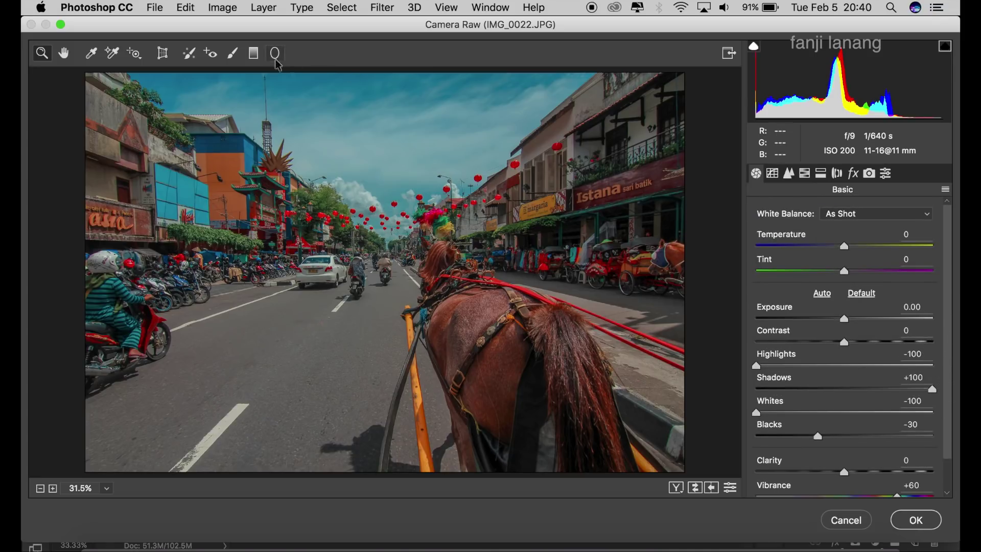
Set up the Graduated Filter with Exposure at -1.00.
left_click(254, 53)
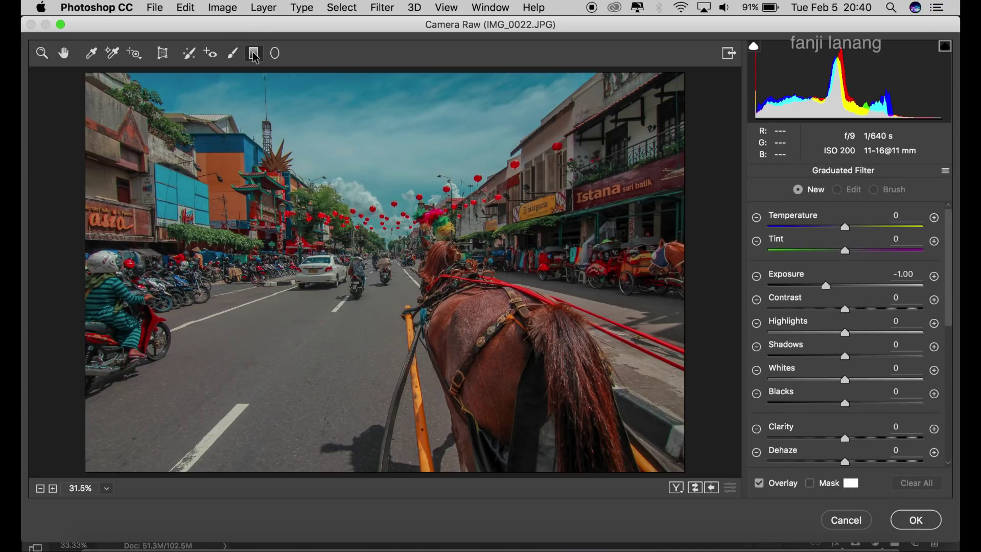
mouse_move(951, 250)
left_mouse_down()
mouse_move(946, 300)
mouse_move(948, 218)
left_mouse_up()
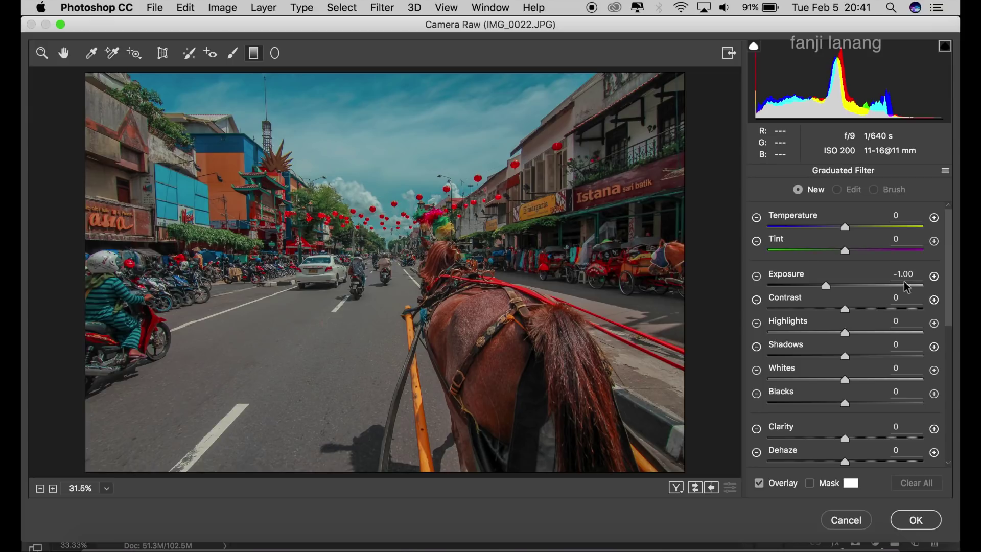
left_click(757, 277)
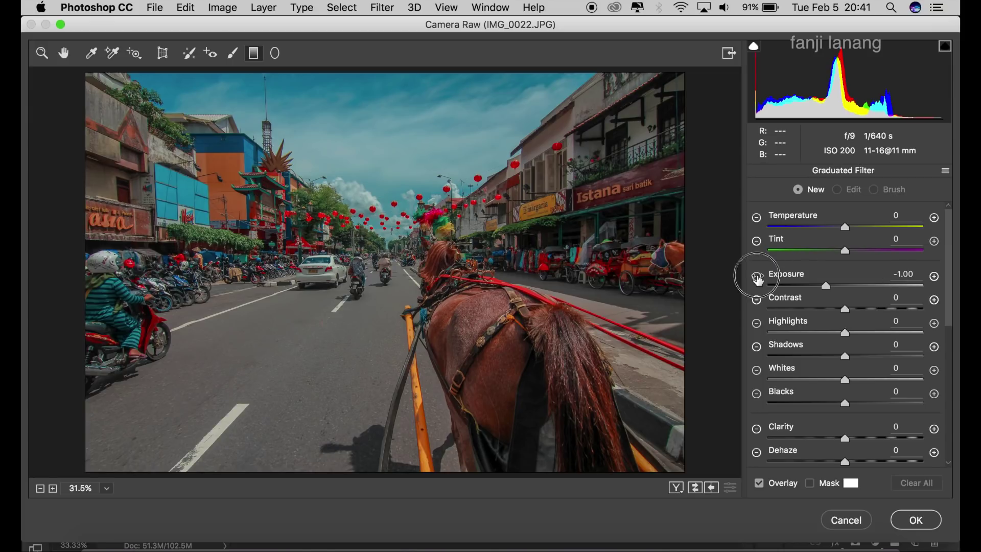
left_click(935, 278)
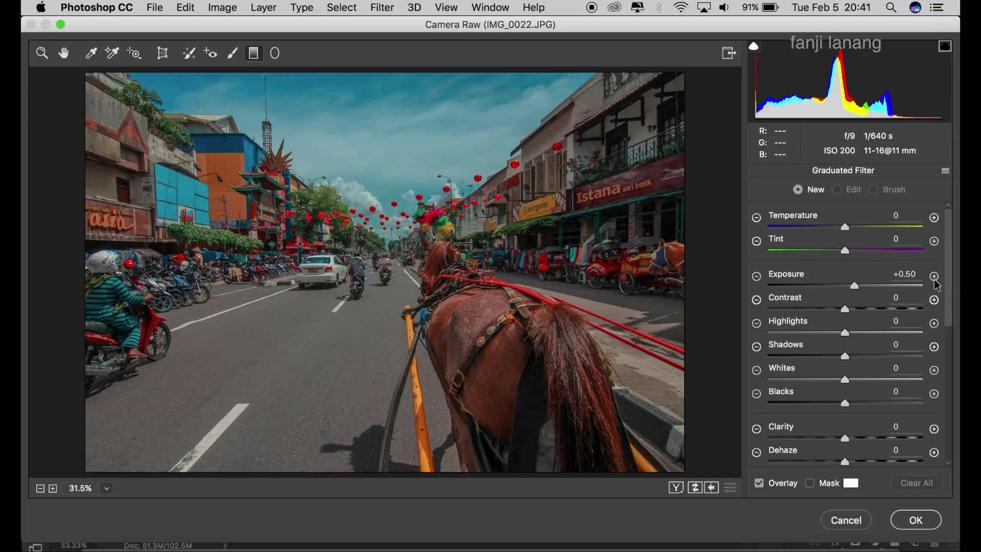
left_click(920, 275)
left_click(757, 277)
left_click(757, 276)
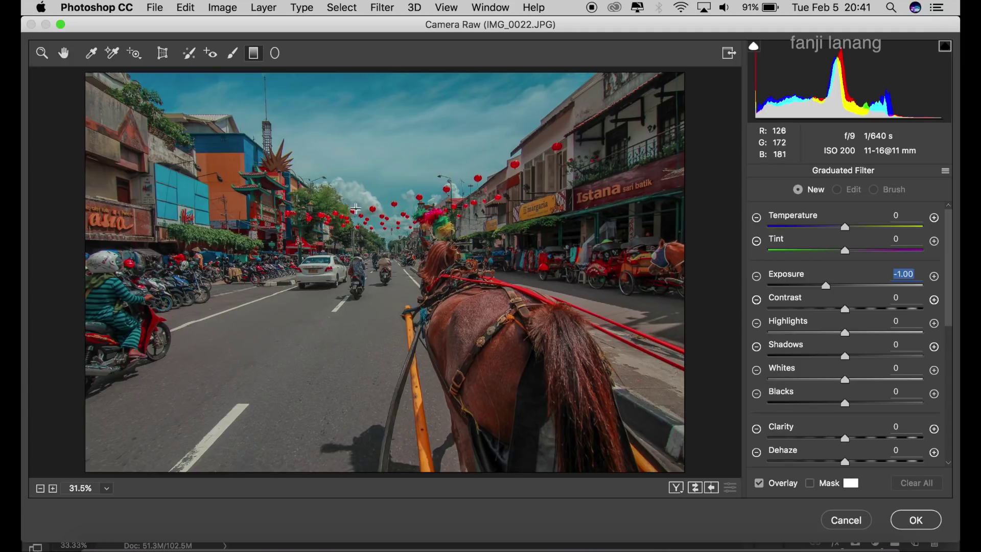
Add two -1.00 exposure gradients darkening the road from below and the sky from above.
left_click_drag(387, 475, 388, 235)
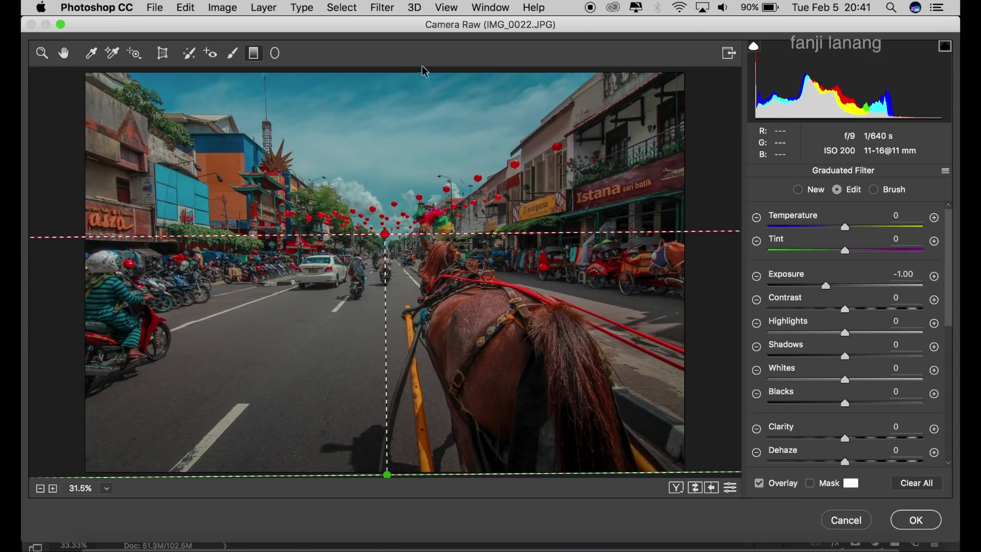
left_click_drag(401, 69, 399, 281)
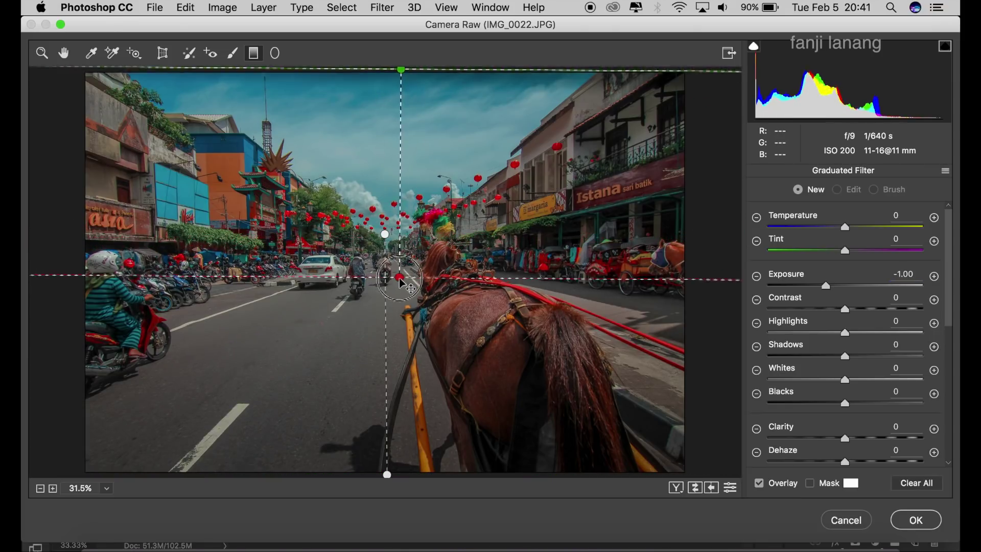
left_click_drag(399, 280, 401, 288)
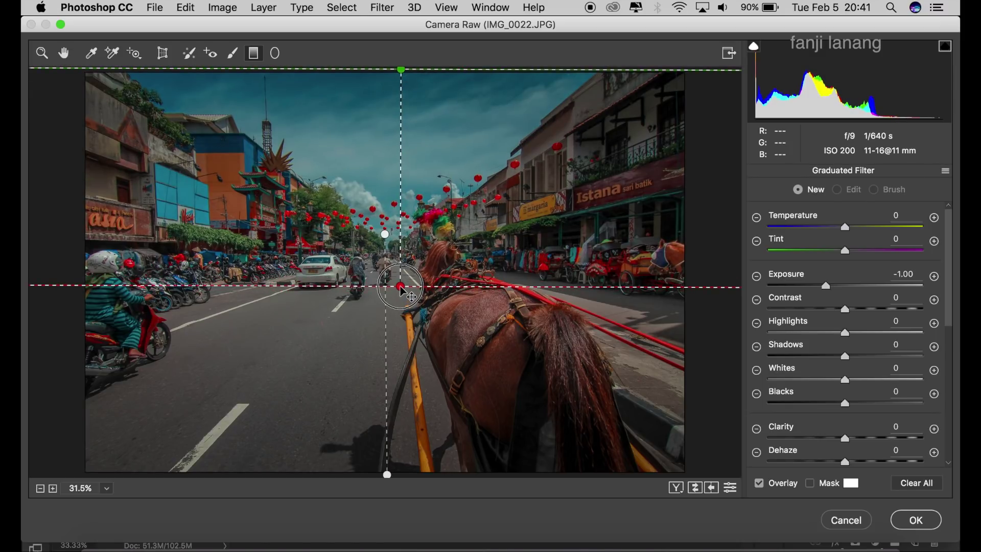
left_click(65, 54)
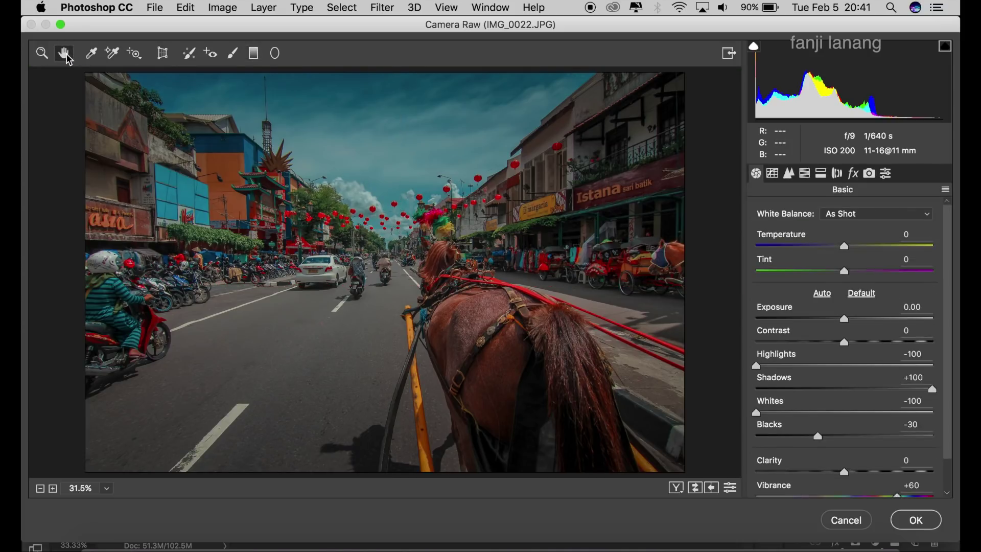
Split-tone highlights to Hue 200 / Saturation 23 and shadows to Hue 21 / Saturation 7.
left_click(819, 174)
left_click_drag(857, 240, 859, 253)
left_click(794, 260)
left_click_drag(794, 263, 802, 262)
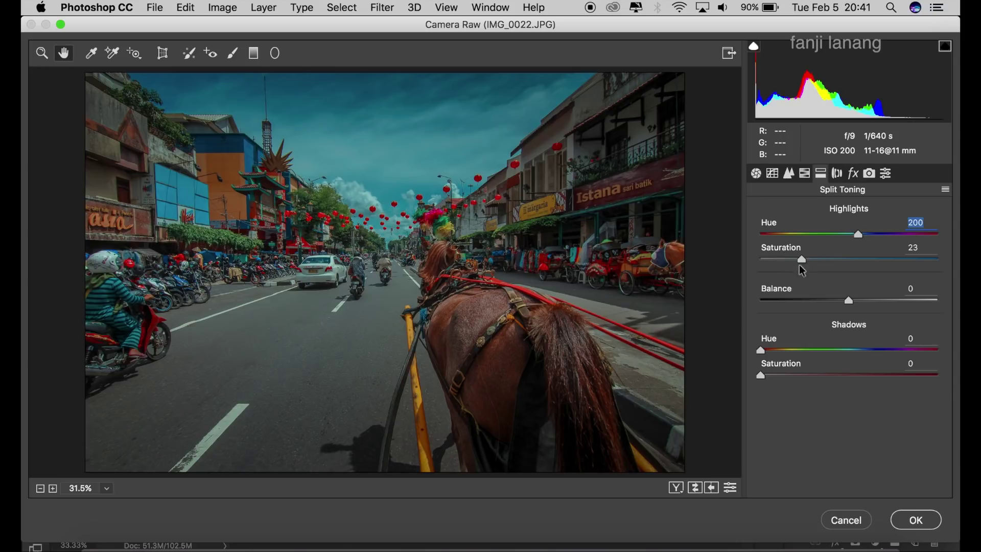
left_click(772, 350)
left_click(772, 378)
left_click_drag(774, 379, 775, 389)
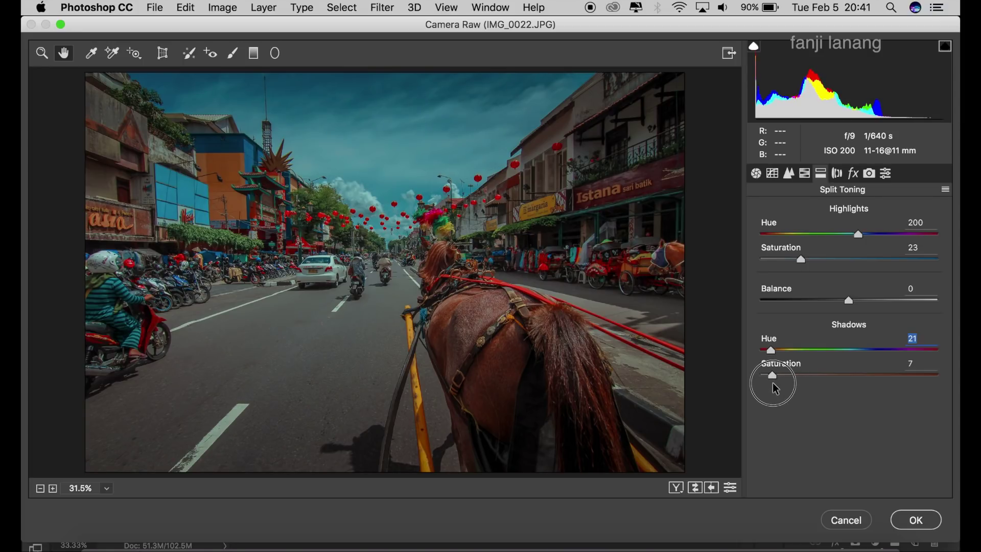
left_click_drag(775, 388, 775, 387)
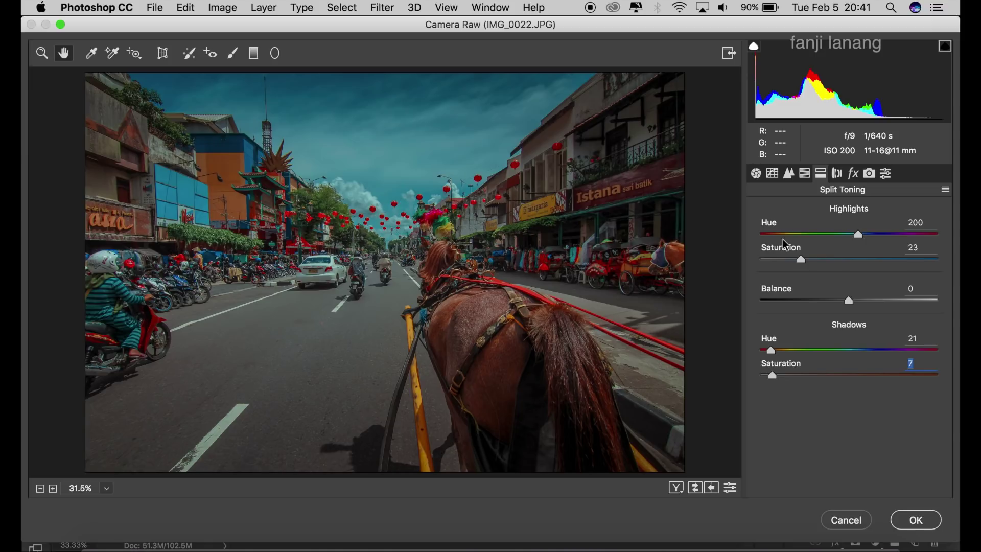
left_click(773, 173)
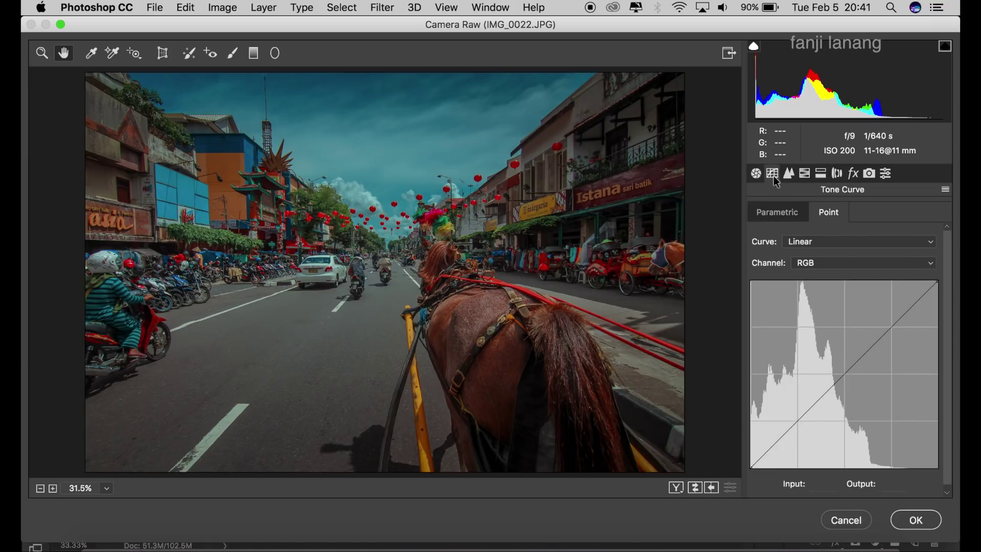
Shape a point tone curve with blacks lifted to 22, compare Before/After, and apply the grade.
left_click_drag(752, 469, 772, 450)
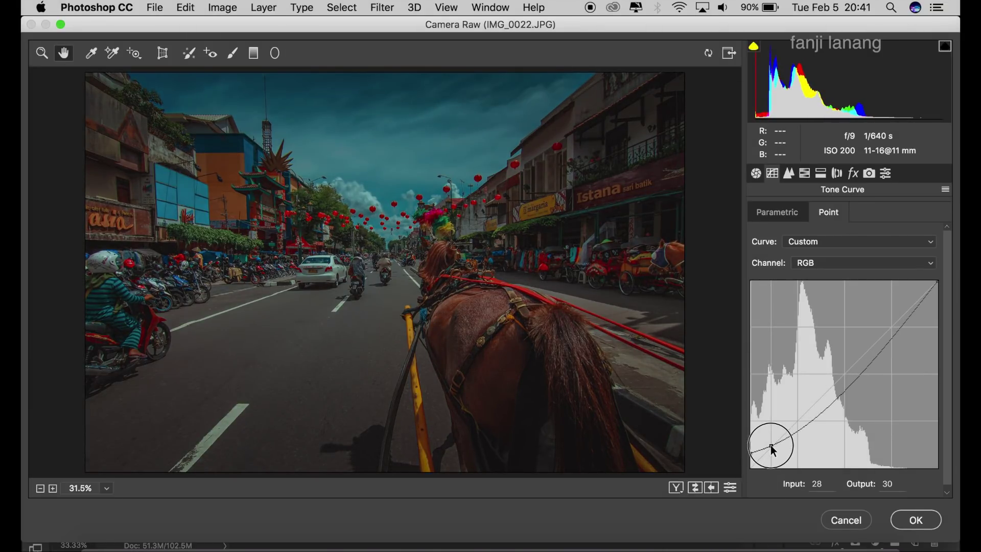
left_click(844, 376)
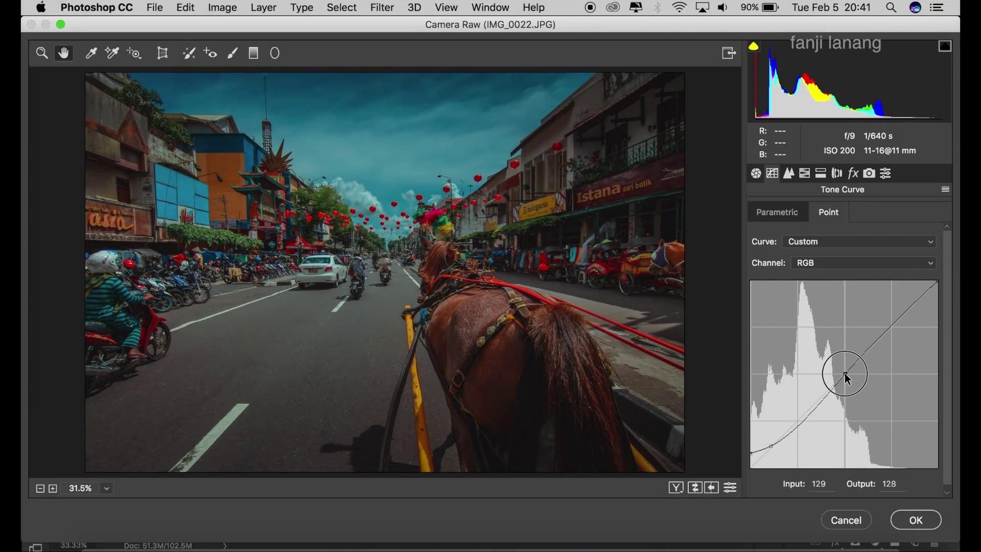
mouse_move(938, 284)
left_mouse_down()
mouse_move(939, 304)
mouse_move(892, 325)
left_mouse_up()
left_click(898, 328)
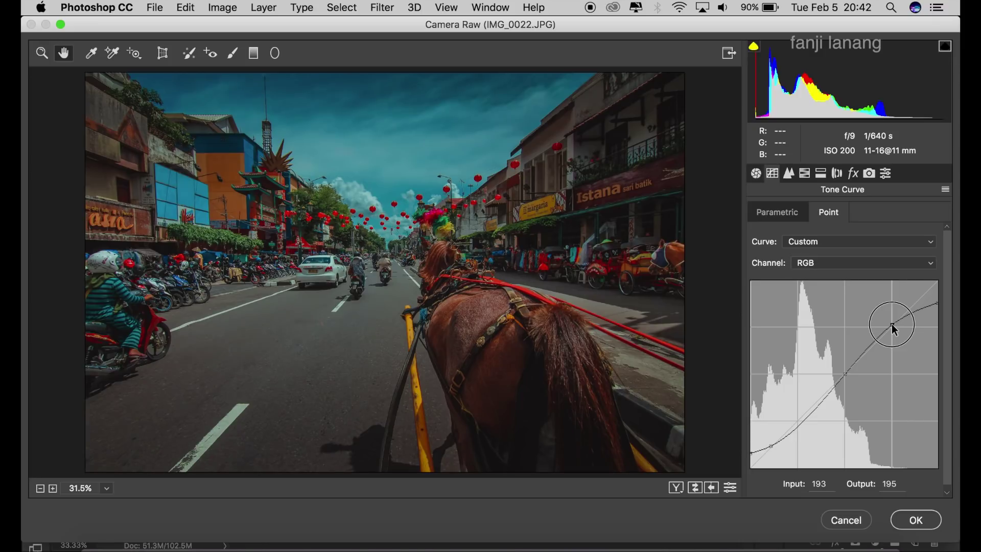
left_click(752, 449)
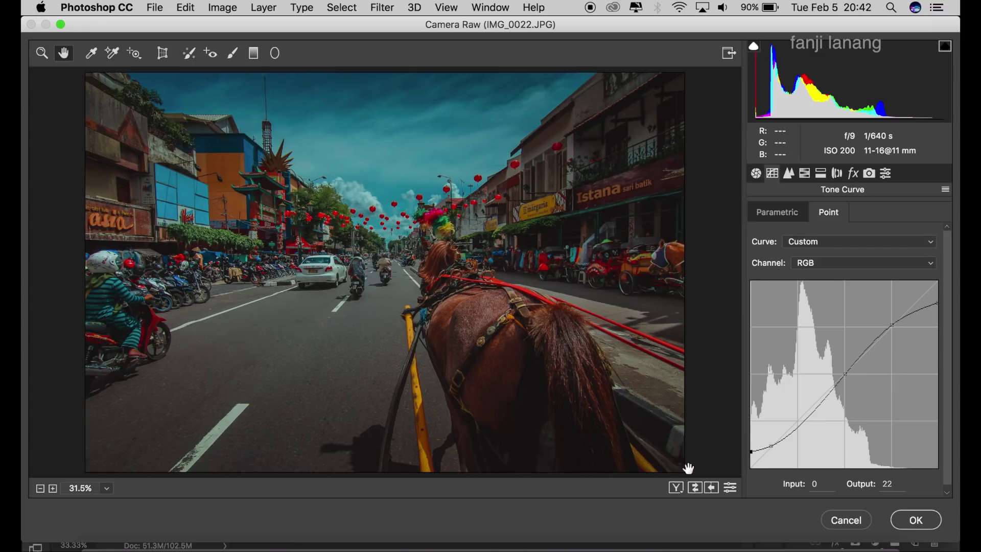
left_click(676, 488)
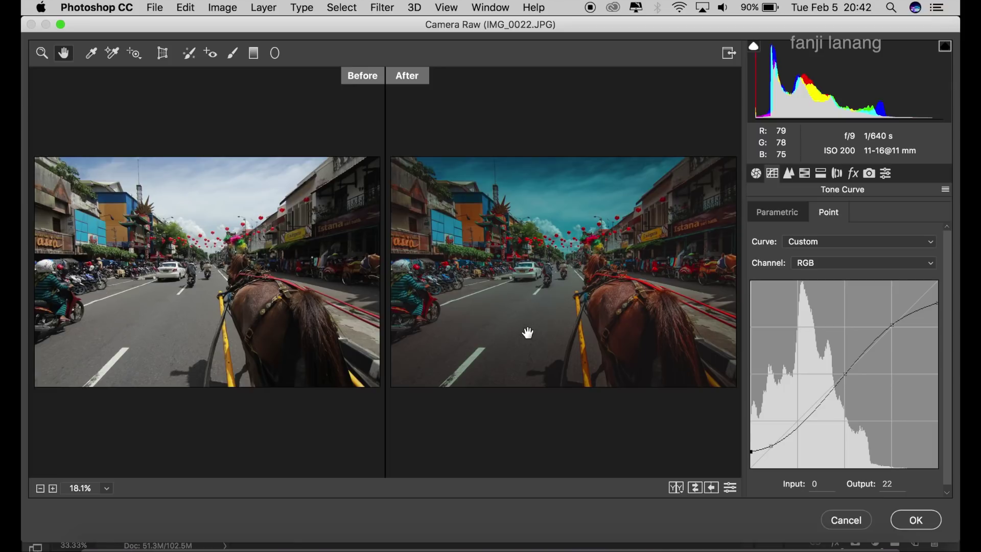
left_click(916, 519)
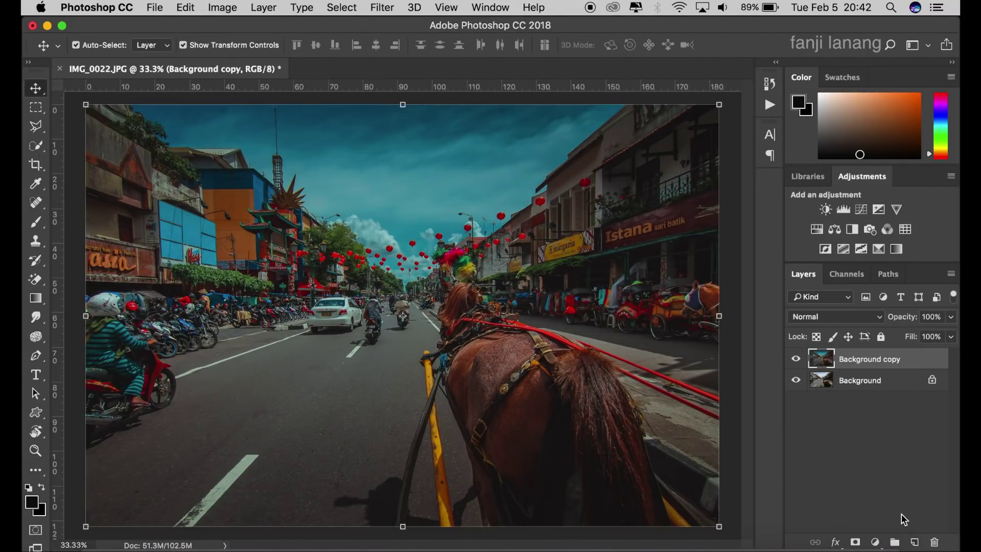
Toggle the Background copy's visibility to compare, then add a new empty Layer 1.
left_click(795, 360)
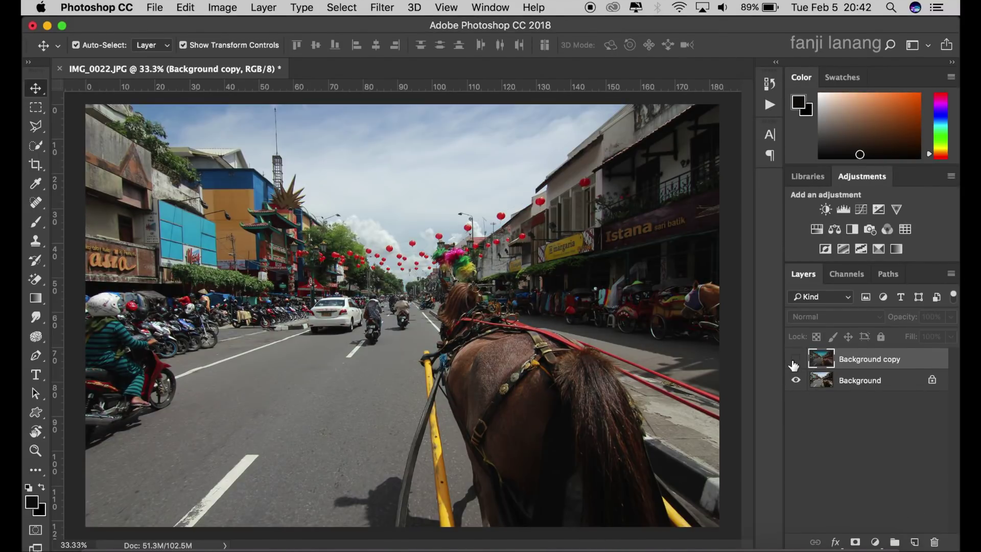
left_click(795, 360)
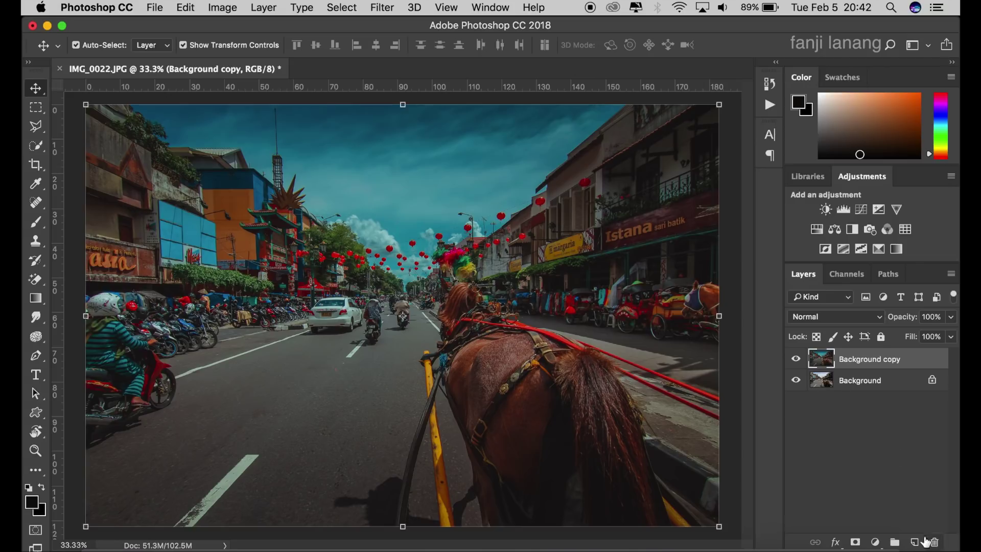
left_click(915, 542)
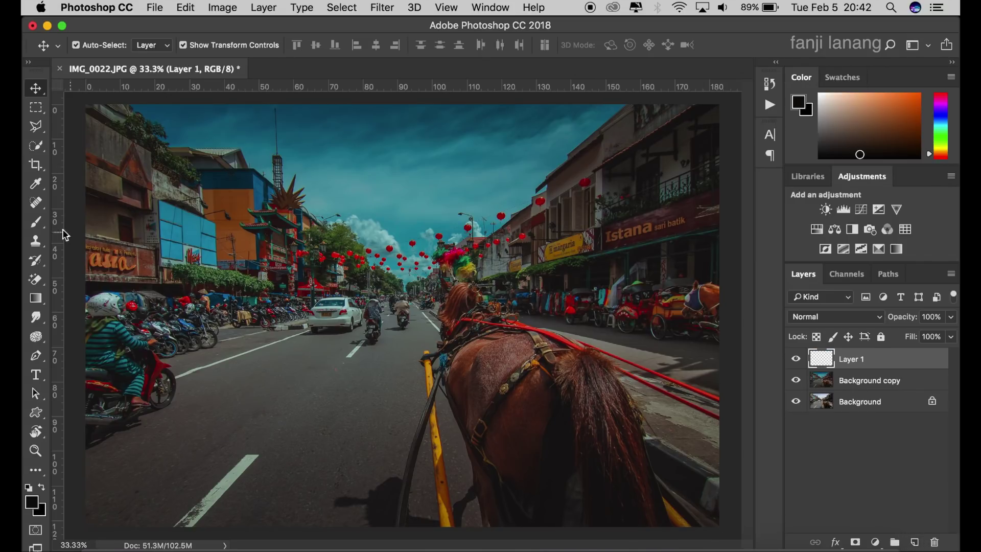
Stamp the signature brush in white at size 500 onto the sky.
left_click(36, 221)
left_click(96, 53)
left_click(99, 137)
left_click(638, 56)
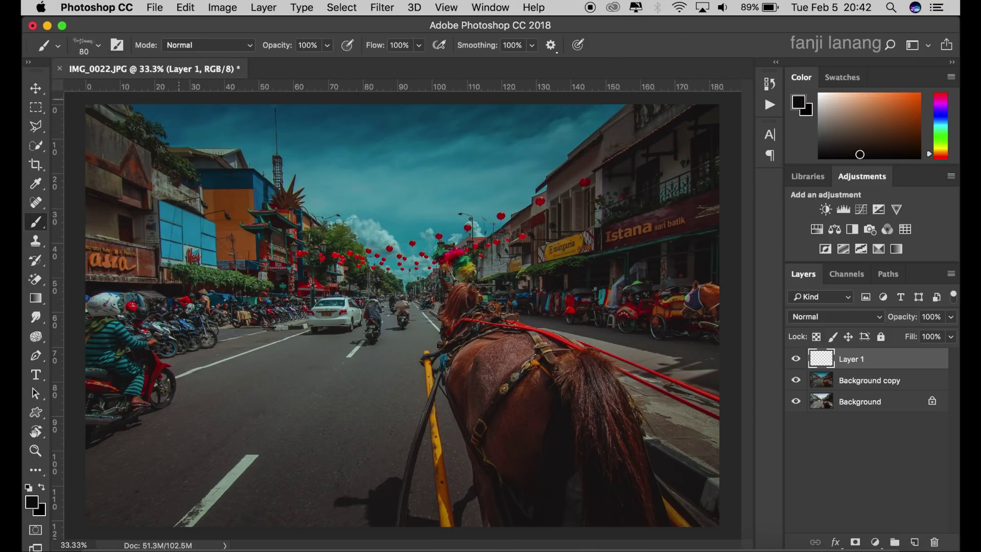
left_click(29, 488)
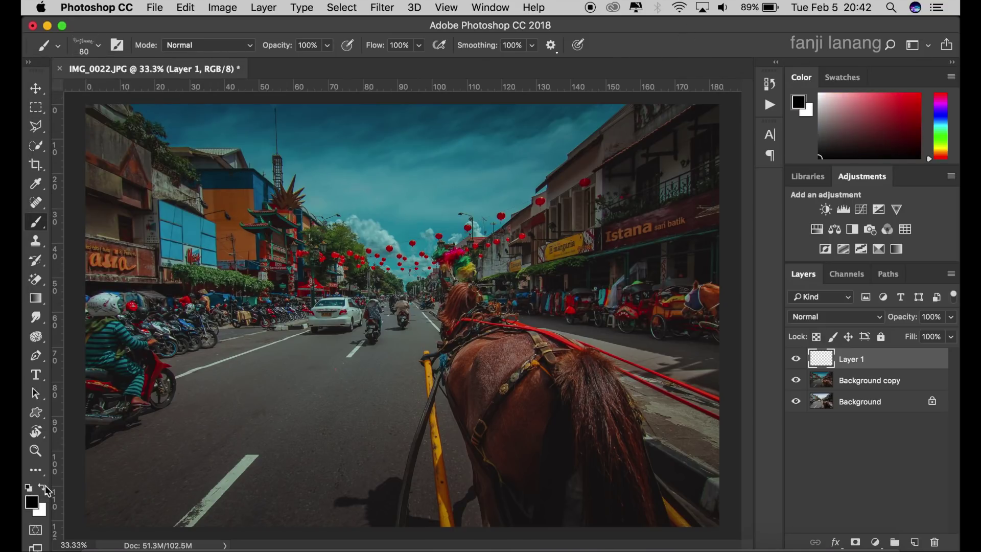
left_click(43, 487)
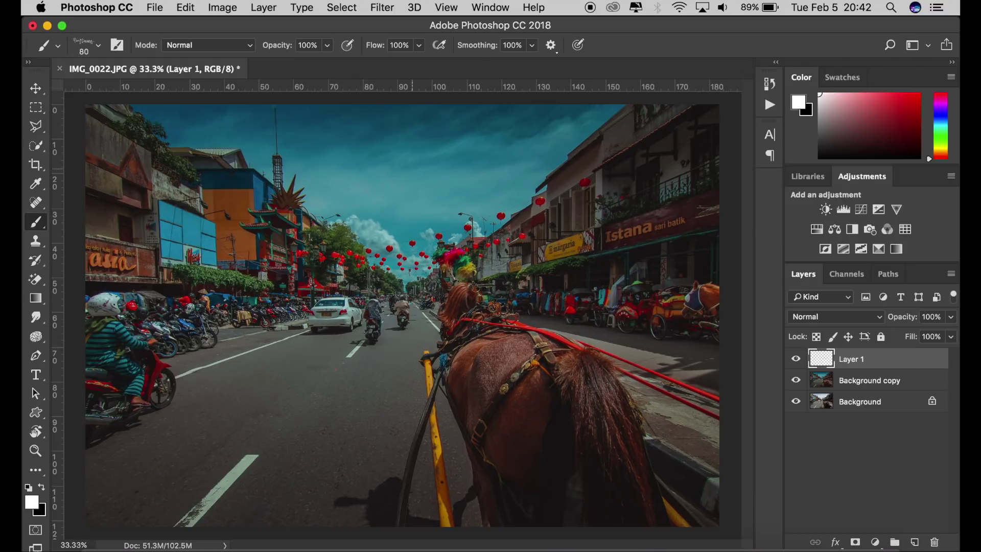
key("bracketright")
key("bracketright")
key("bracketright")
key("bracketright")
key("bracketright")
key("bracketright")
left_click(417, 147)
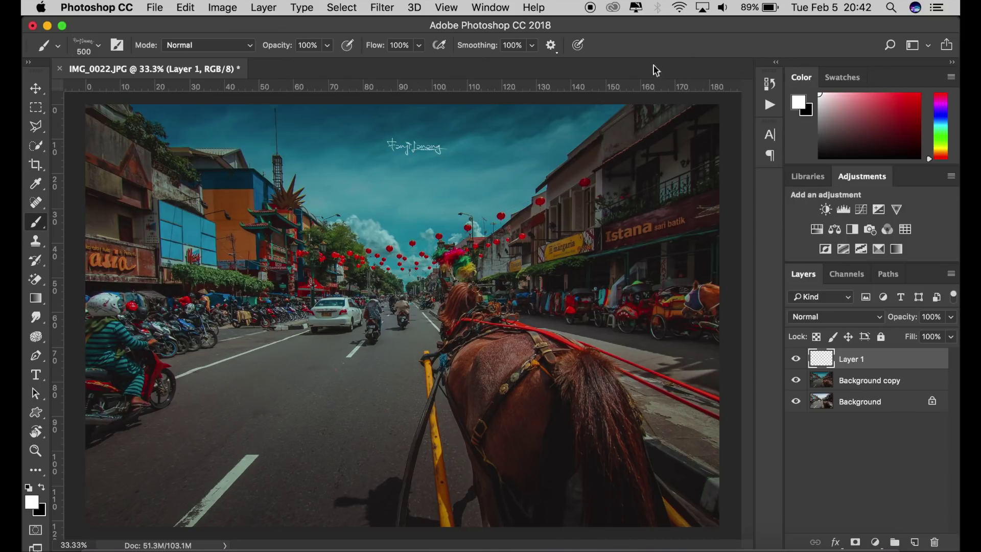